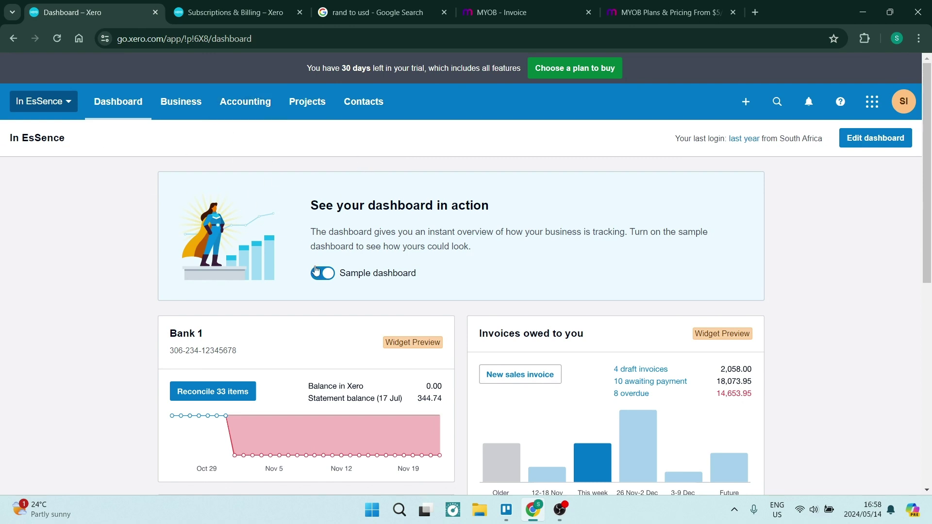
- Scroll through the Xero sample dashboard widgets and back up to the top
scroll(338, 306, down, 4)
scroll(339, 310, down, 5)
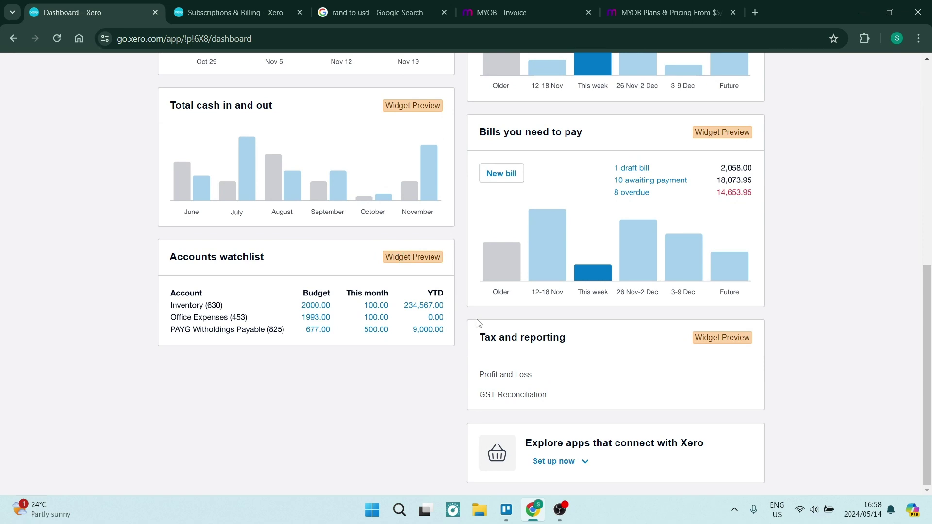
scroll(479, 323, up, 4)
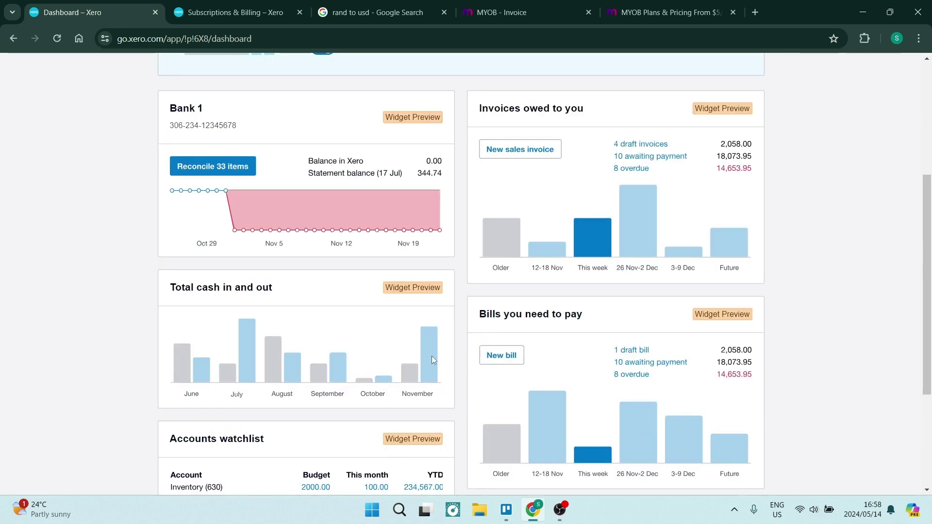
scroll(433, 360, down, 4)
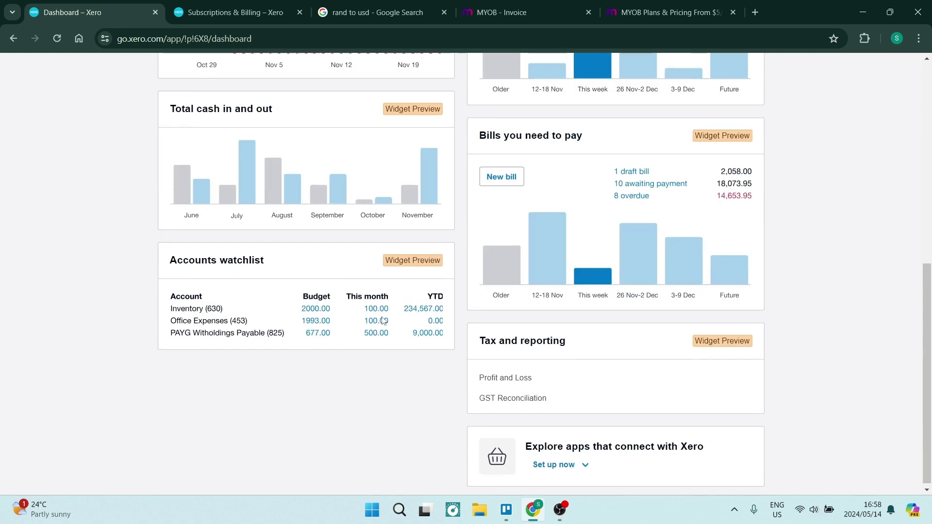
scroll(384, 320, up, 9)
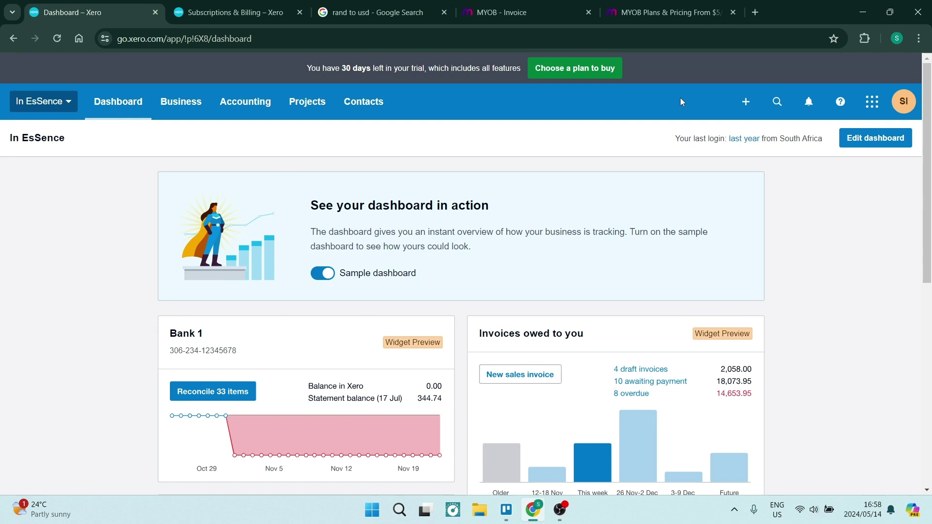
- Open Xero's Create new list of records, then close it with Escape
click(747, 103)
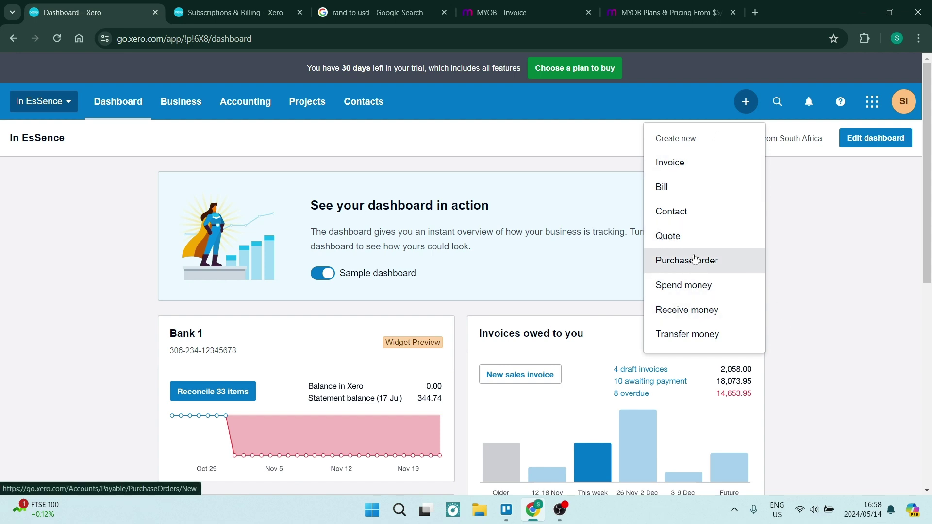
key(Escape)
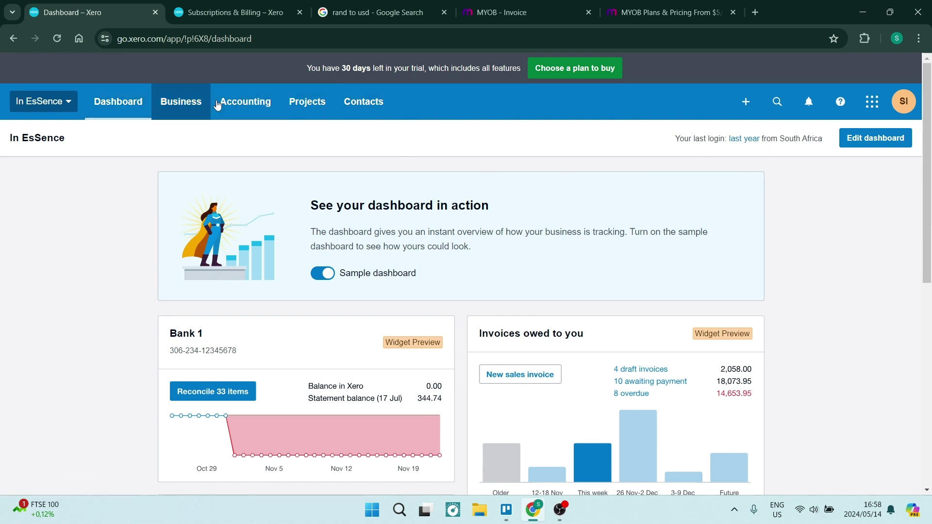
- Look through Xero's Business, Accounting, Projects and Contacts menus, then close them
click(170, 99)
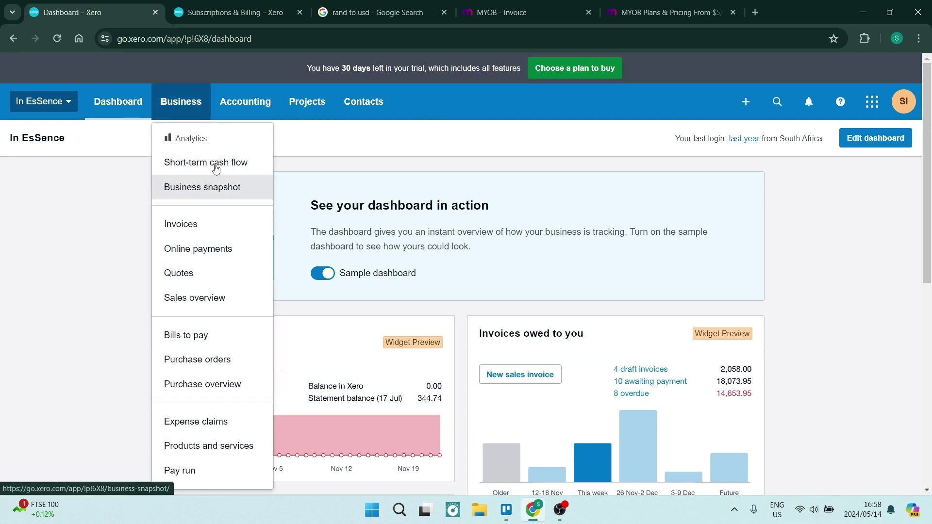
click(242, 103)
click(298, 97)
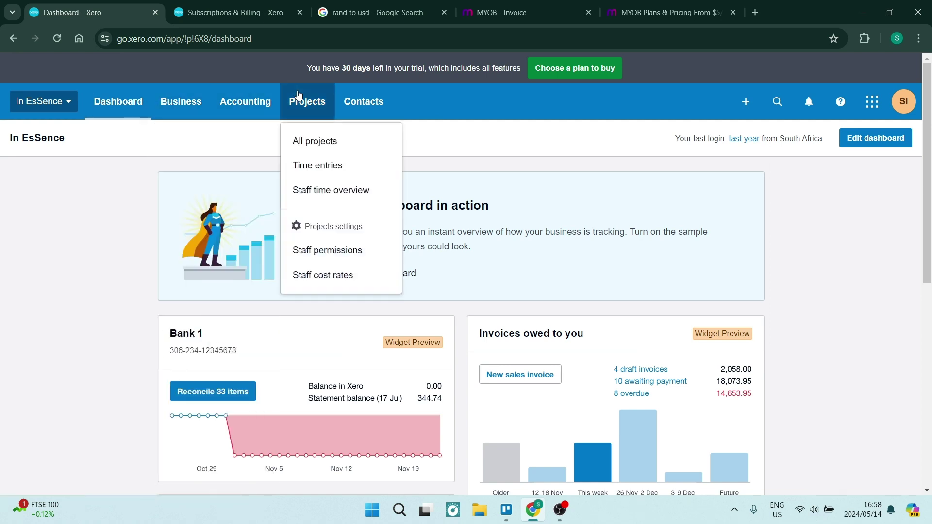
click(371, 100)
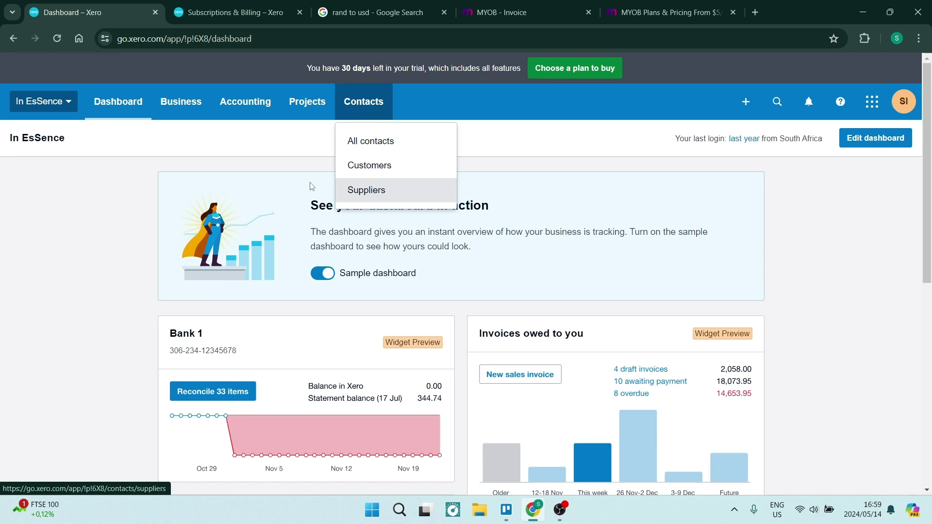
click(277, 165)
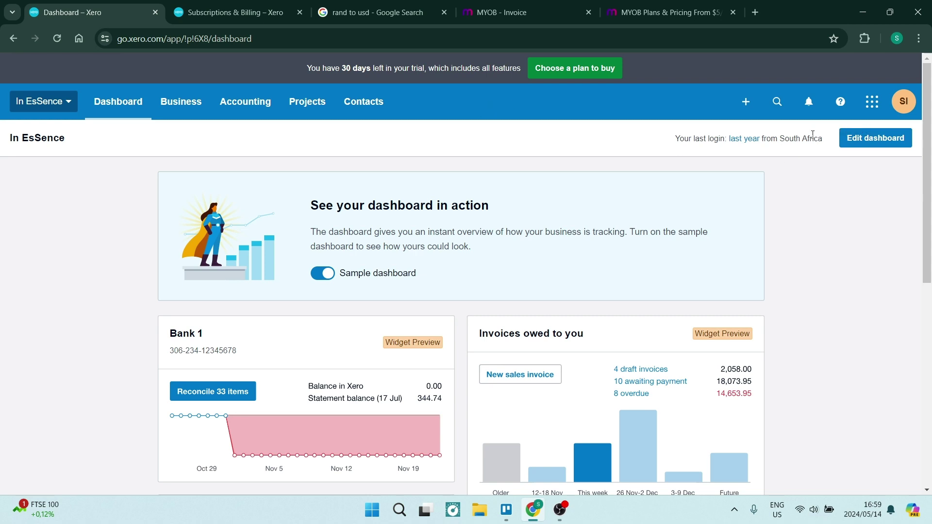
click(874, 101)
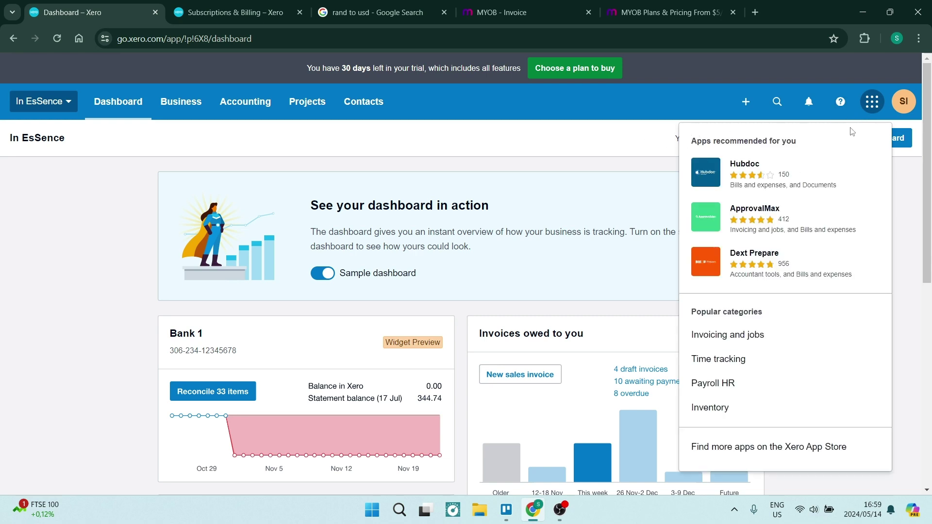
click(873, 102)
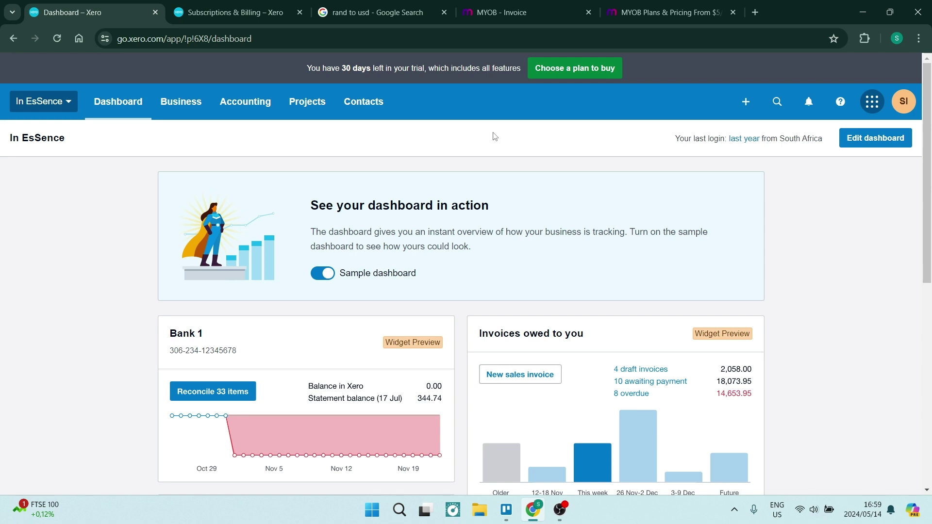
- Switch to MYOB, open the In Essence dashboard and scroll through its widgets
click(503, 13)
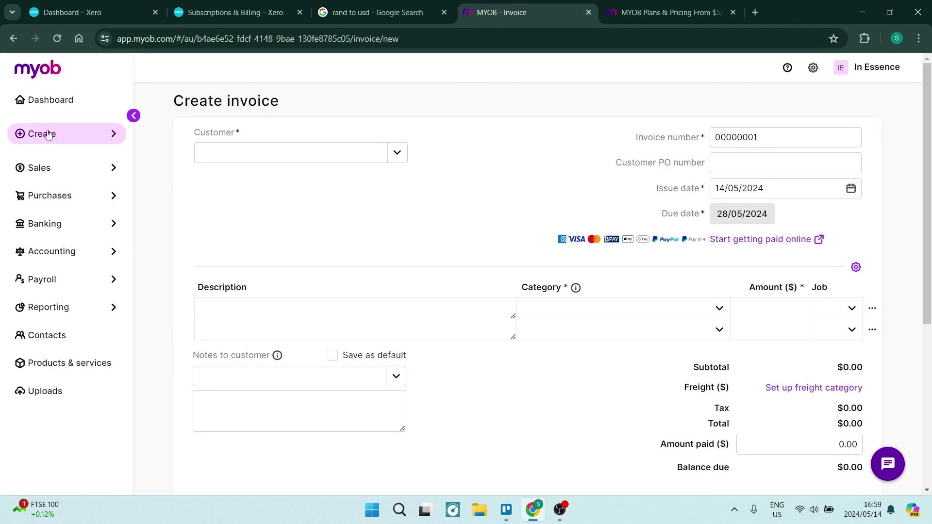
click(68, 95)
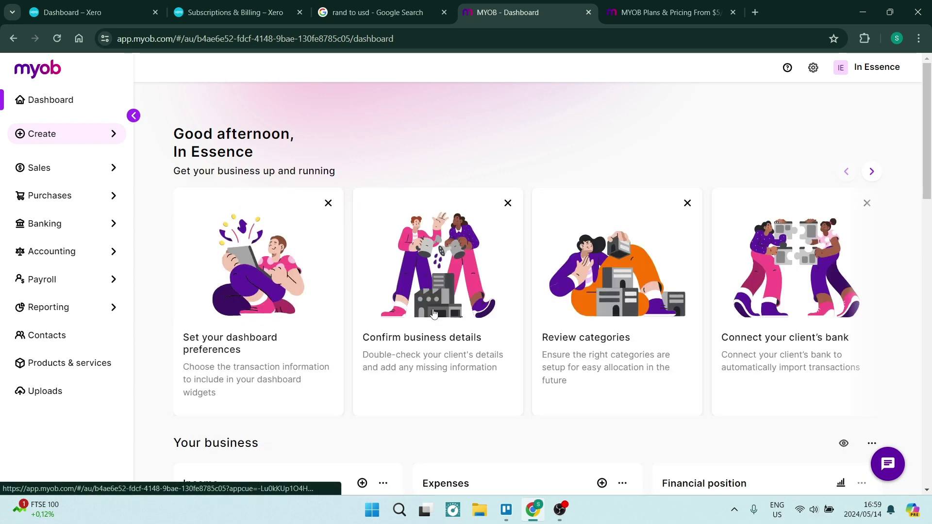
scroll(437, 311, down, 10)
scroll(440, 337, up, 4)
scroll(441, 339, up, 1)
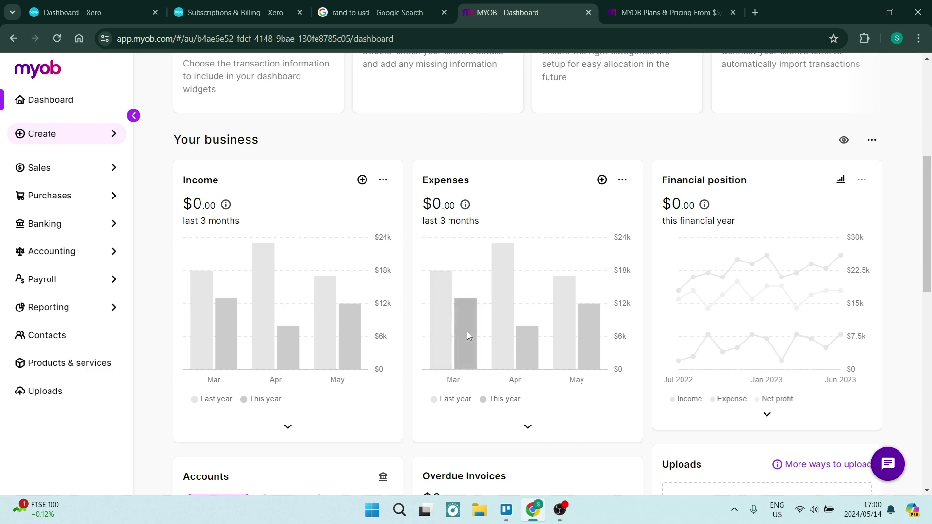
scroll(467, 336, down, 5)
scroll(467, 335, up, 5)
scroll(468, 335, up, 5)
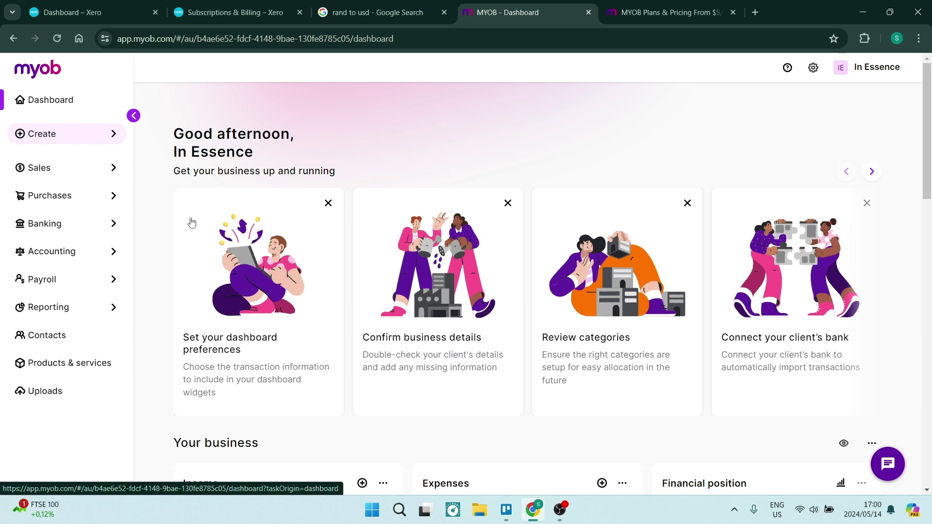
- Start a new MYOB invoice from Create and check the Customer field's choices
click(62, 140)
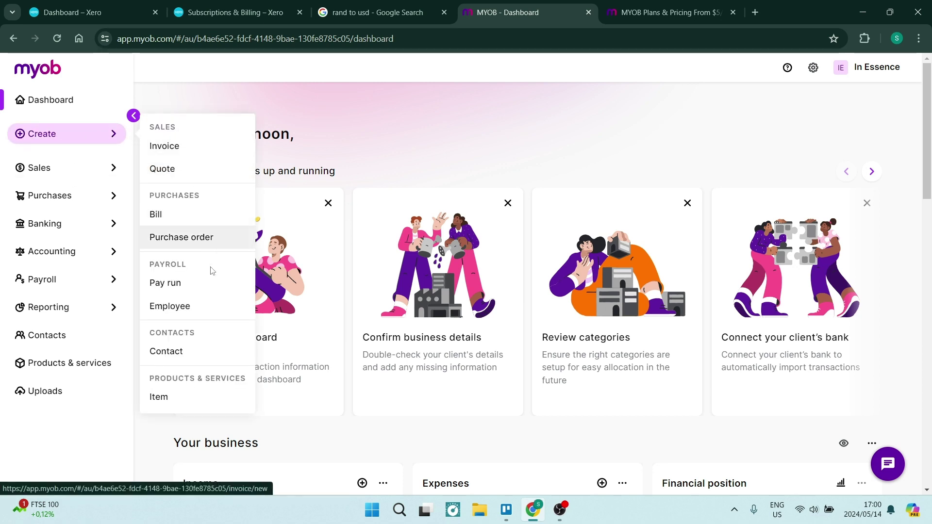
click(192, 155)
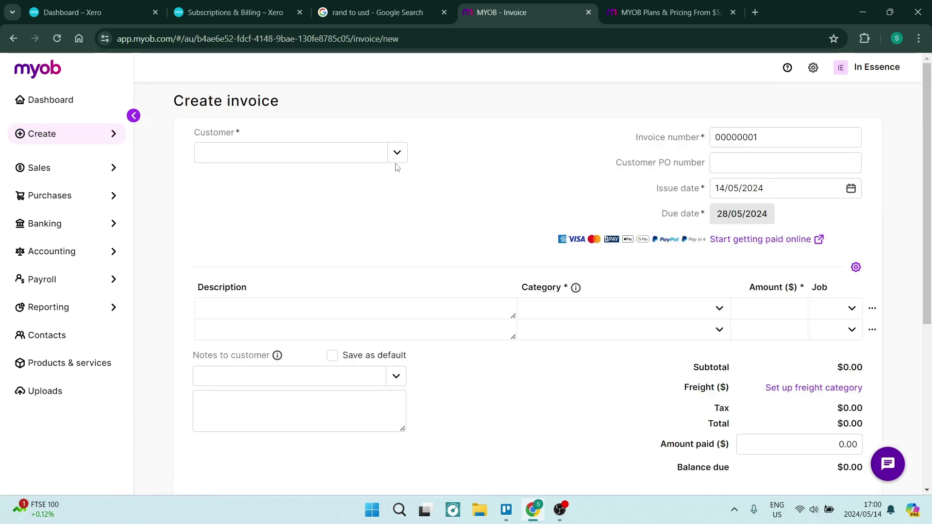
click(397, 153)
click(397, 153)
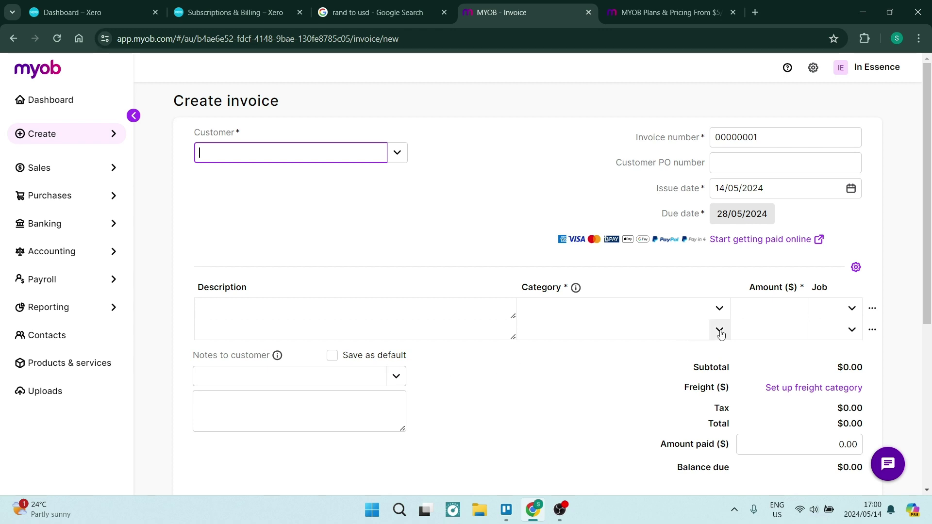
- Review the invoice's Save and... options, then scroll back to the top
scroll(735, 406, down, 5)
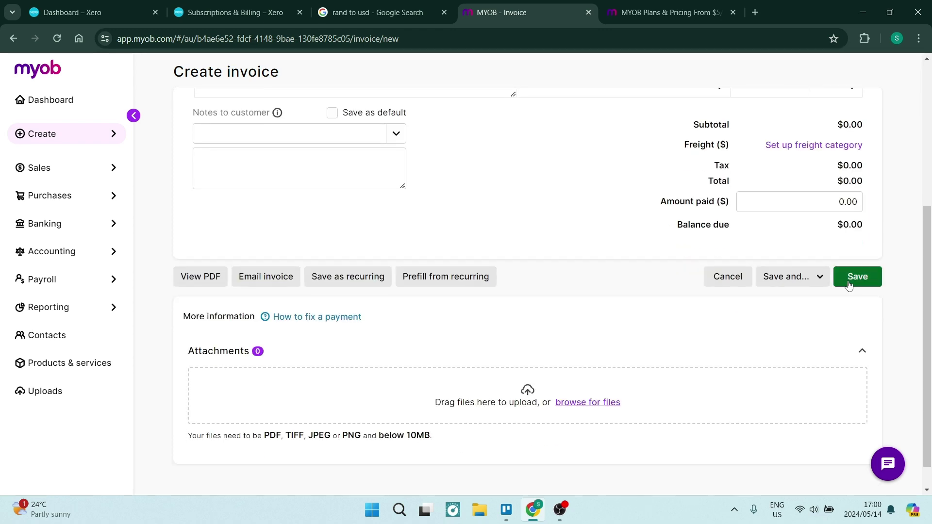
click(817, 282)
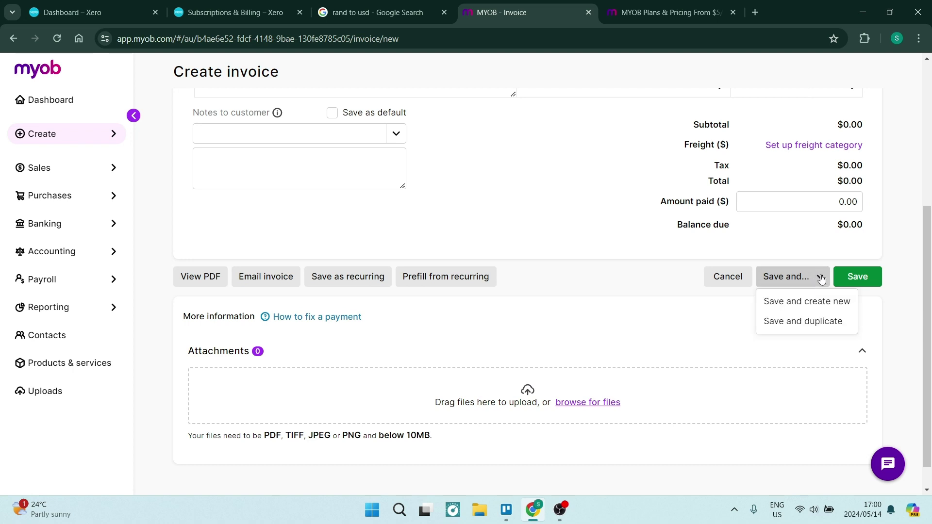
click(822, 279)
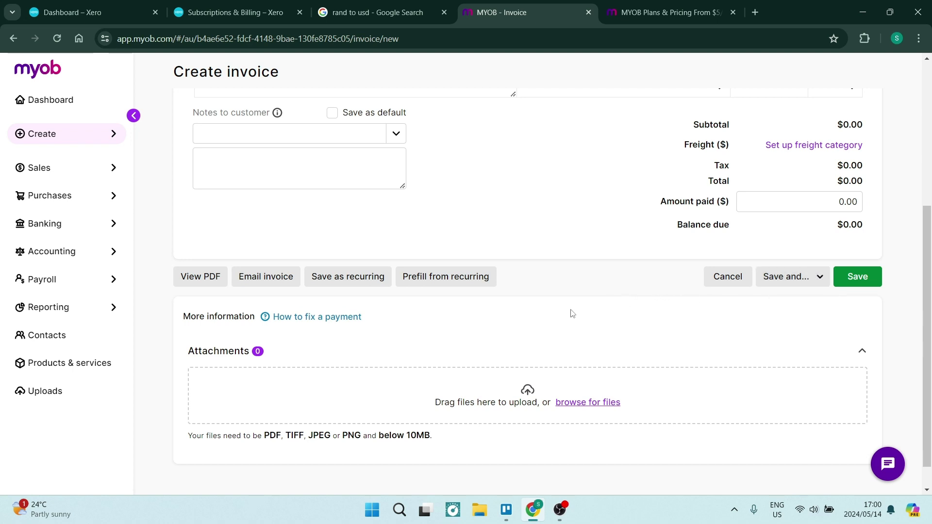
scroll(577, 311, up, 6)
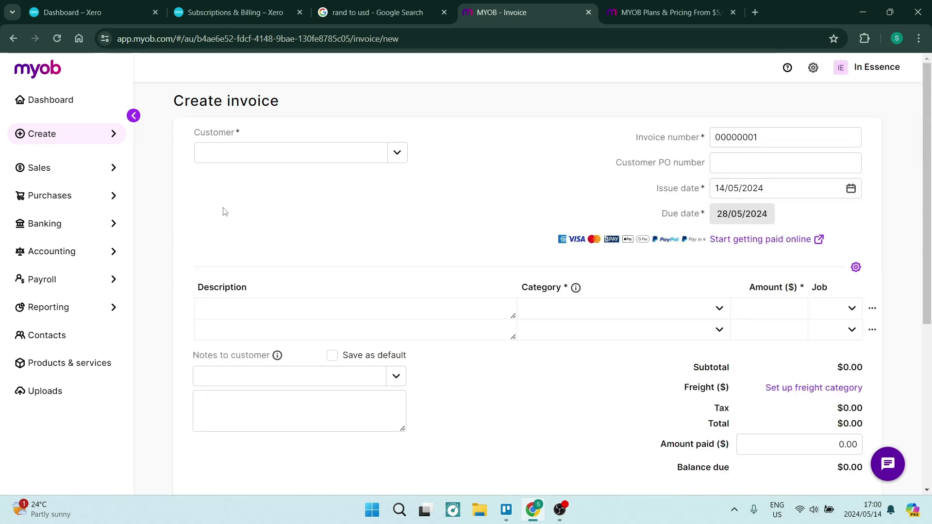
- Review the MYOB dashboard cards, then bring up Xero's plans page showing Starter at R 435
click(59, 108)
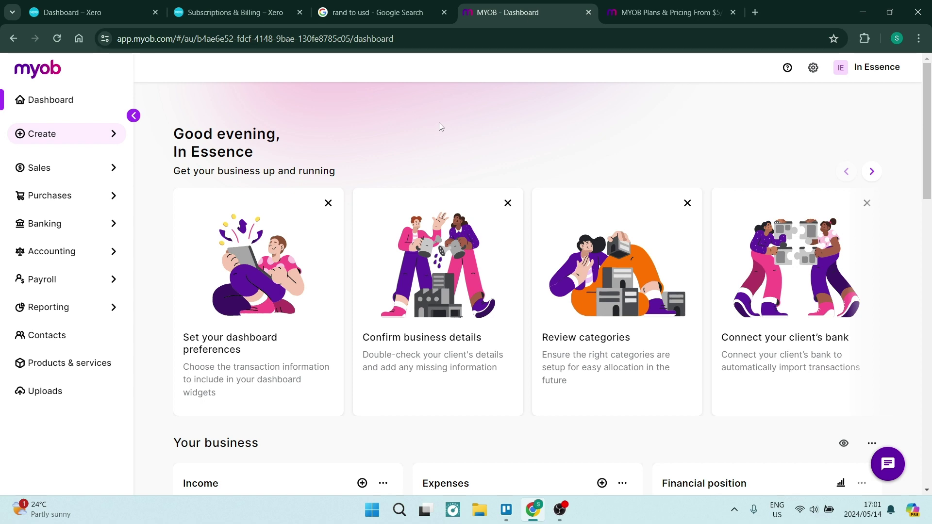
scroll(154, 293, down, 2)
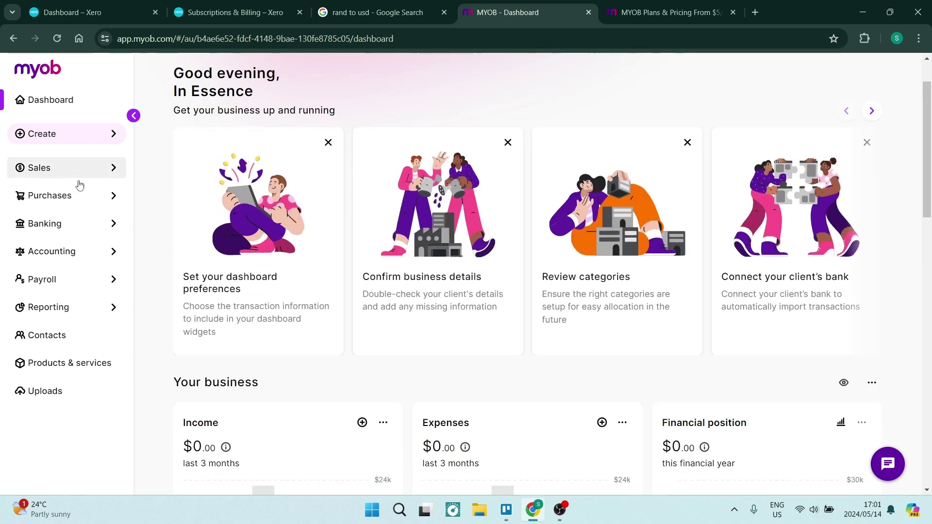
scroll(290, 252, up, 2)
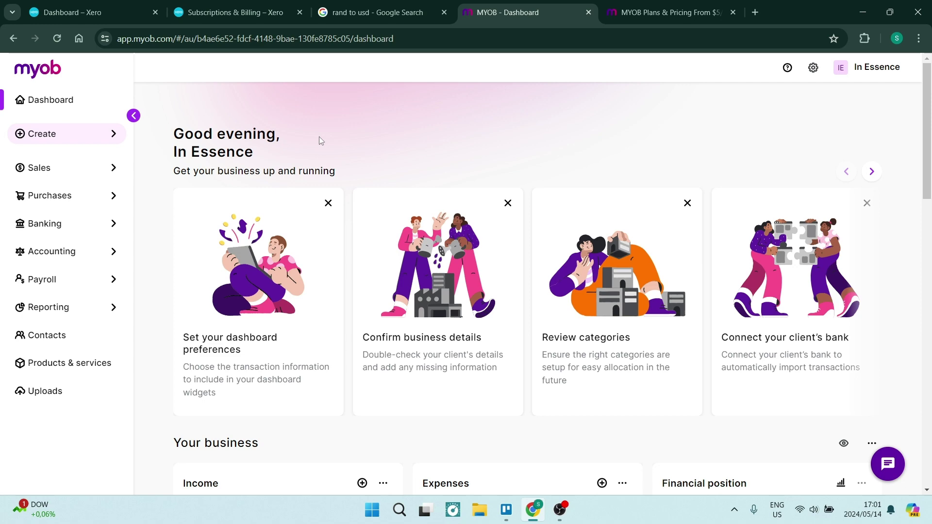
click(219, 10)
- Confirm R 435 is about 23,61 US dollars, then scroll Xero's plan comparison table
scroll(187, 125, up, 3)
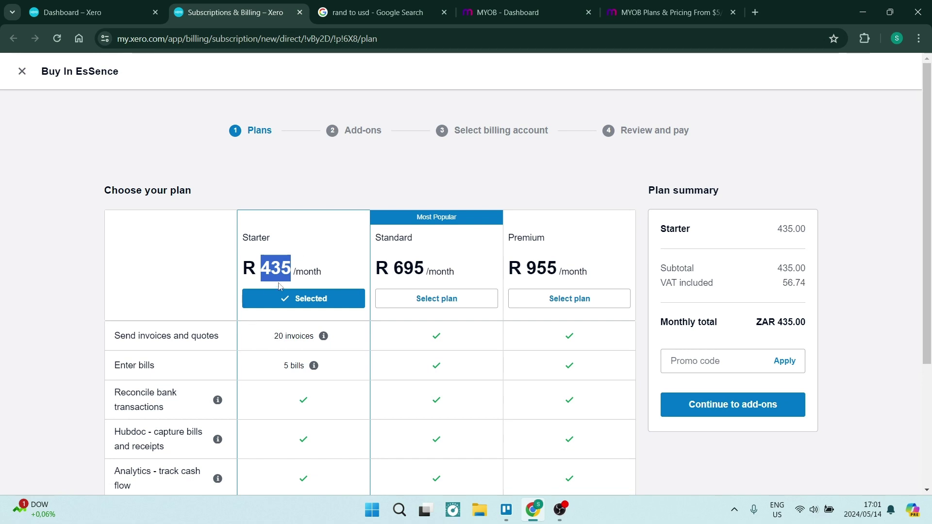
click(344, 16)
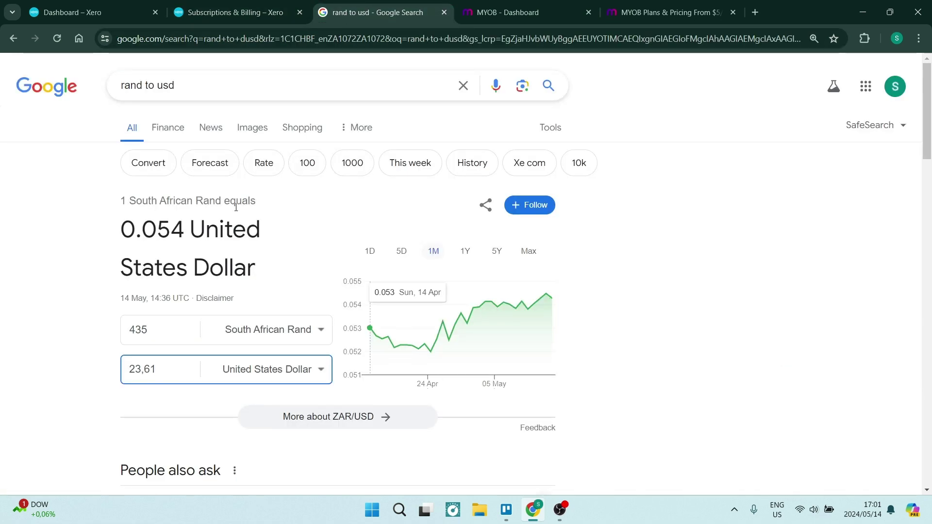
click(221, 12)
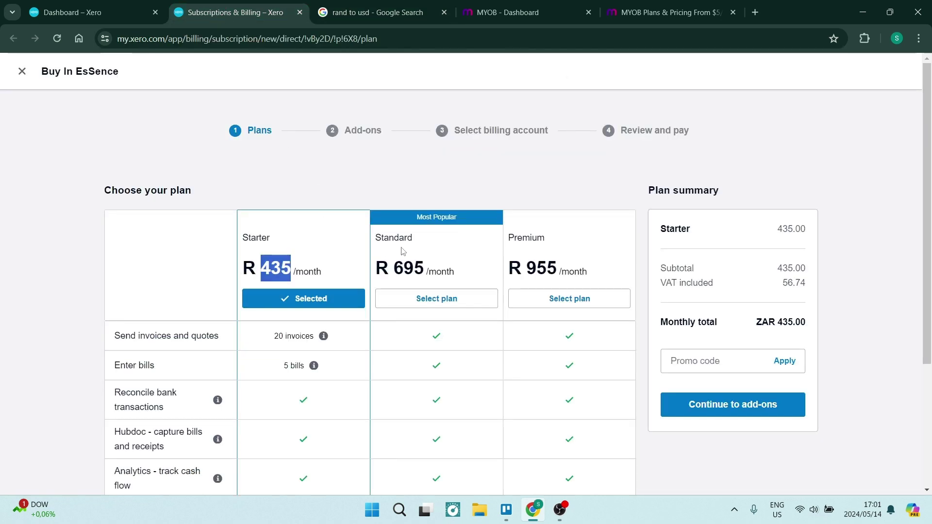
scroll(428, 306, down, 3)
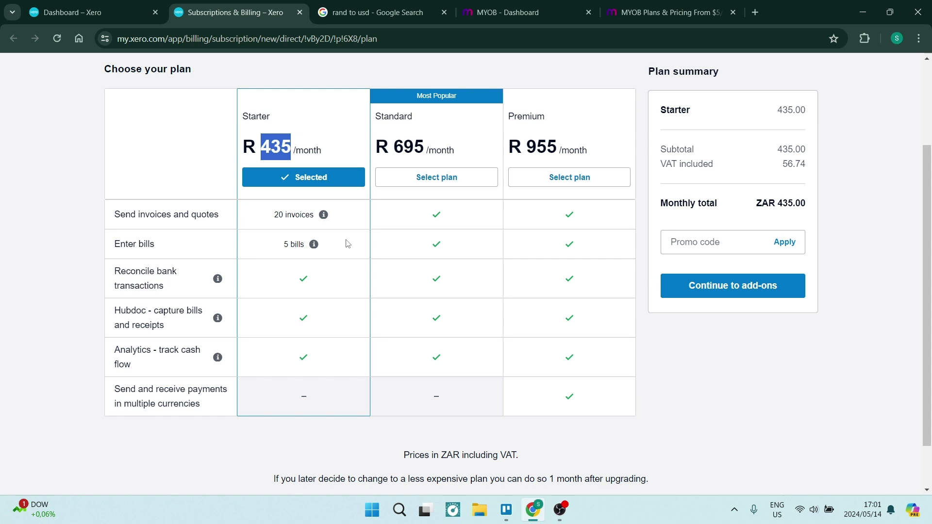
mouse_move(314, 248)
- Paste the Standard plan's 695 rand into the converter (about 37,73 USD) and return to Xero
double_click(410, 146)
key(ctrl+c)
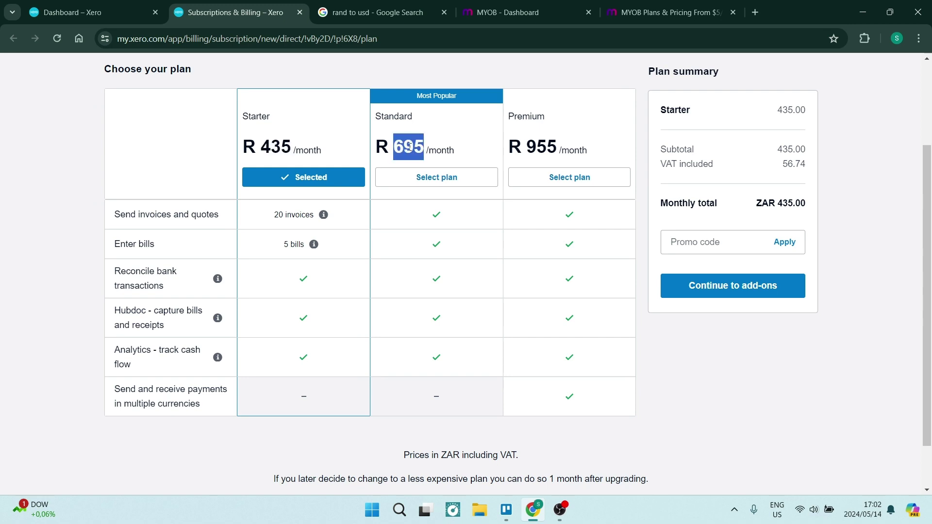
click(379, 12)
click(180, 325)
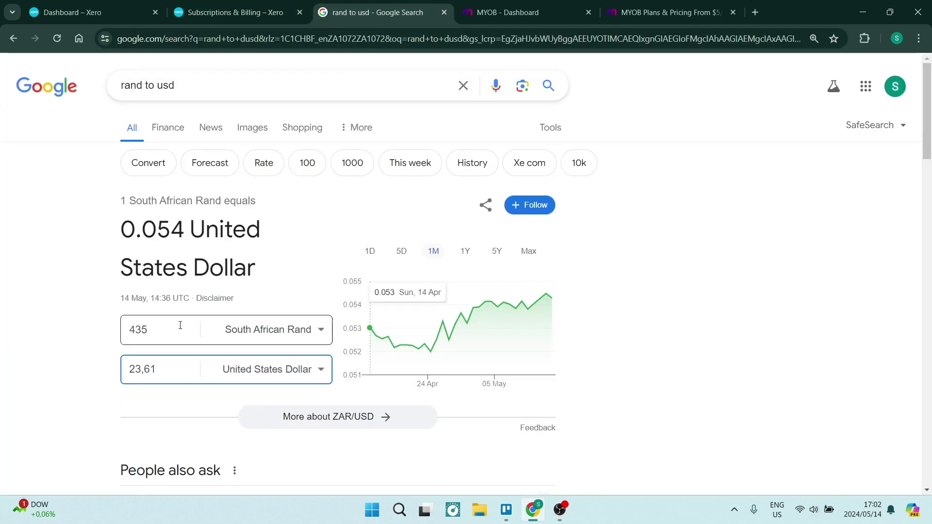
key(ctrl+a)
key(ctrl+v)
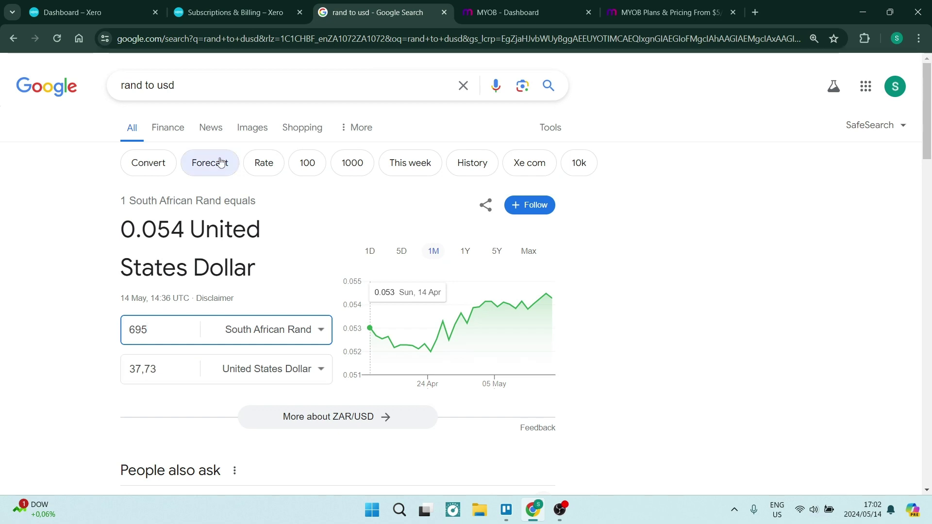
click(228, 12)
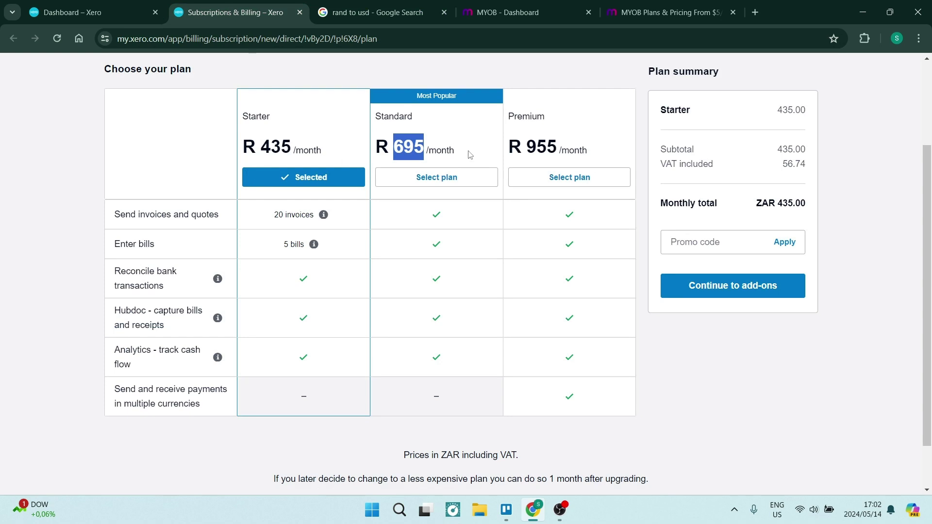
- Open MYOB's Plans and Pricing page and switch it to the Accounting plans
click(660, 11)
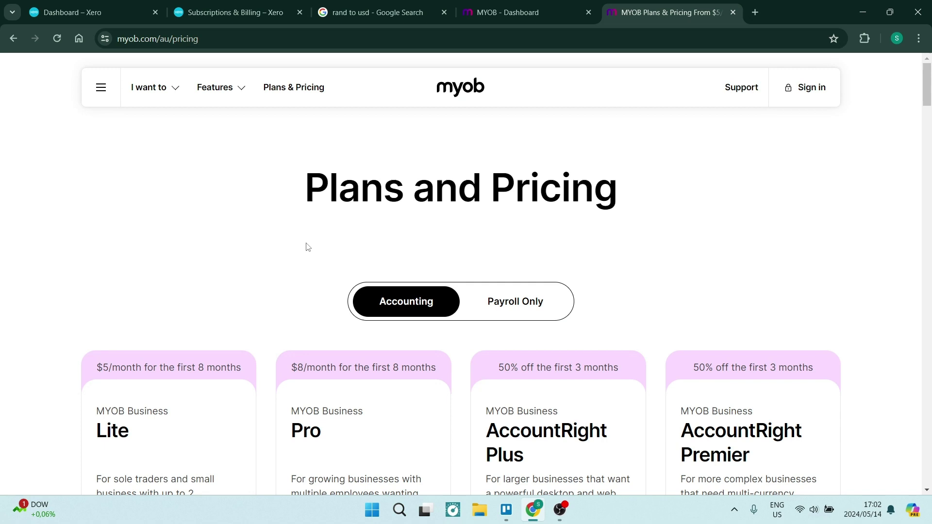
scroll(308, 247, down, 3)
scroll(308, 247, up, 1)
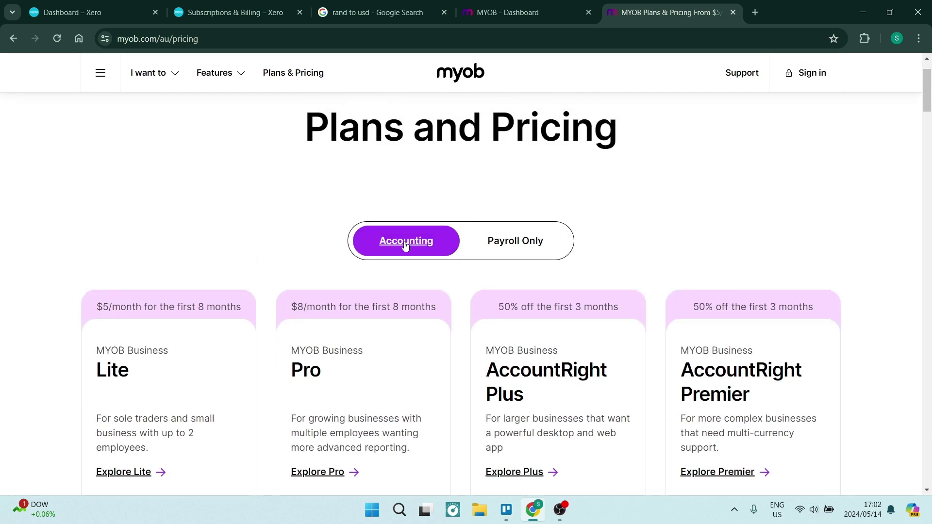
click(480, 235)
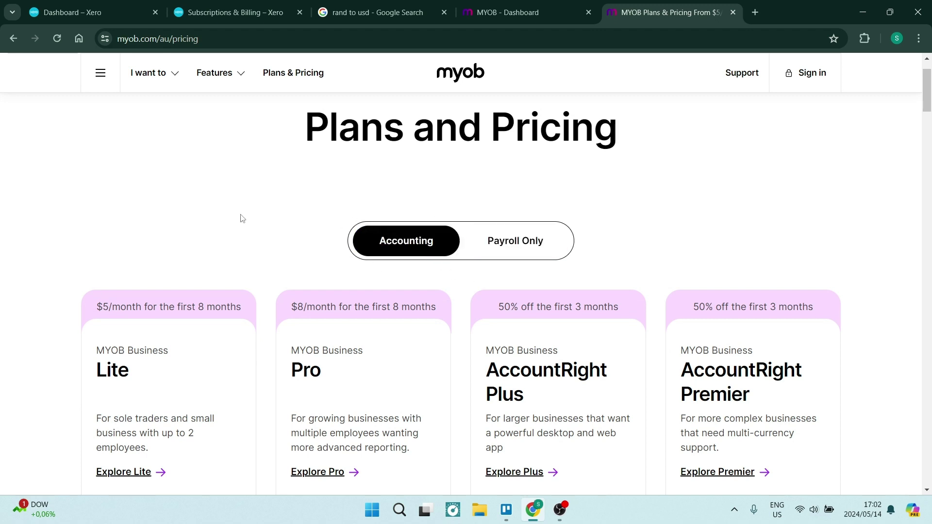
- Scroll the plan cards: Lite from $5, Pro from $8, Plus $70.50, Premier $88.50
scroll(272, 199, down, 1)
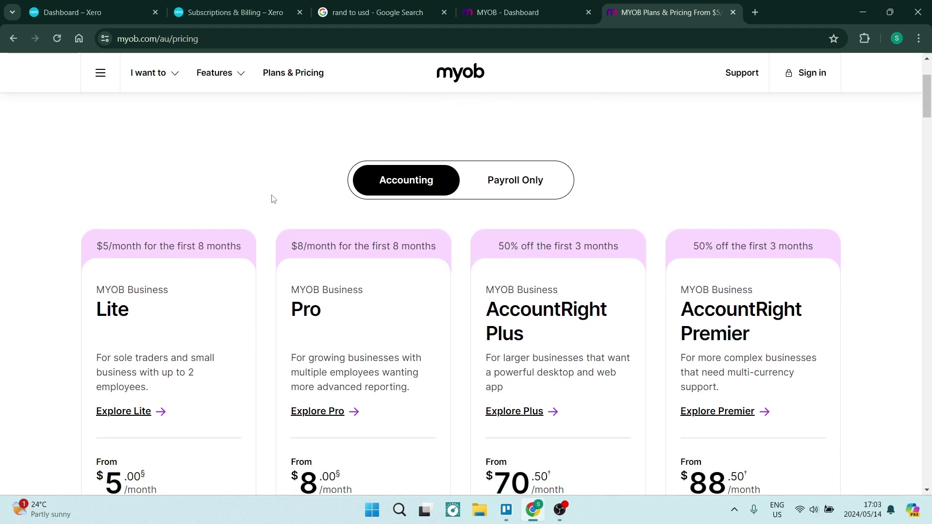
scroll(272, 199, down, 1)
scroll(202, 238, down, 1)
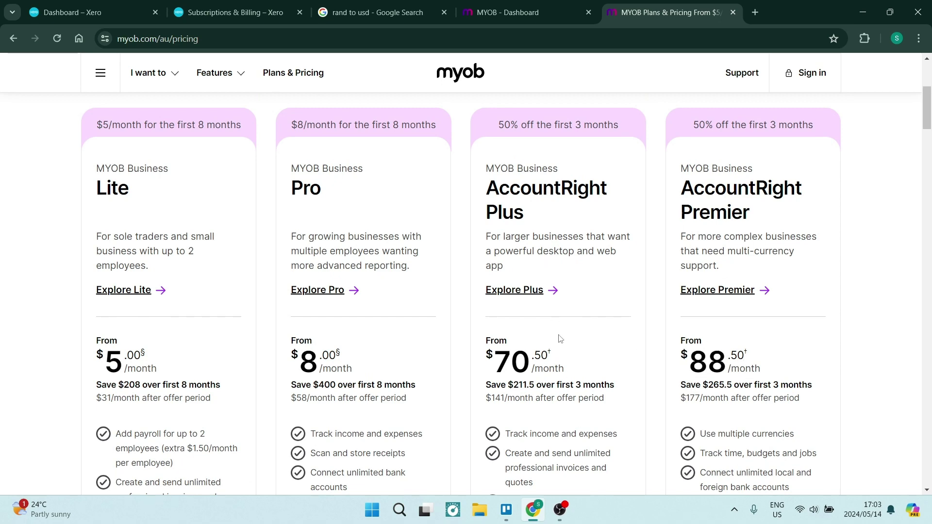
scroll(581, 355, down, 4)
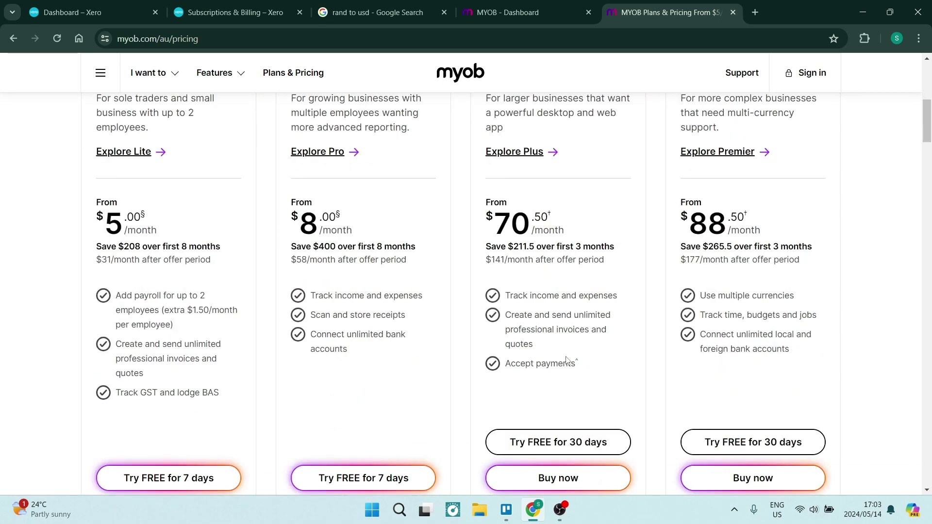
scroll(559, 350, up, 8)
scroll(539, 340, down, 3)
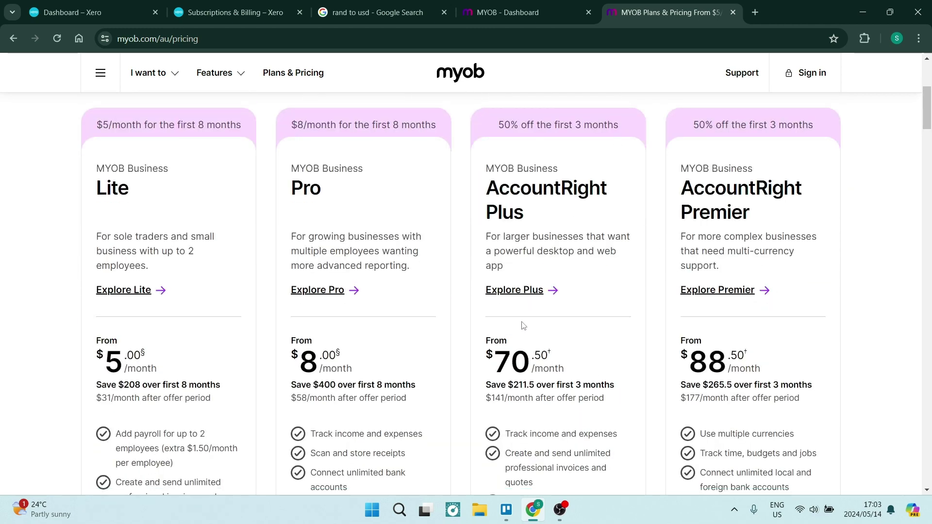
scroll(558, 283, down, 2)
scroll(437, 287, up, 5)
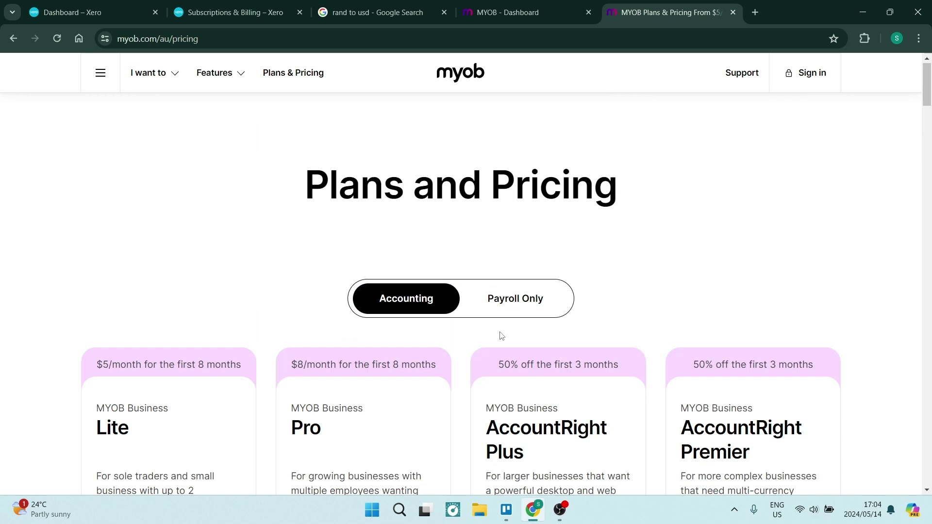
scroll(339, 288, down, 1)
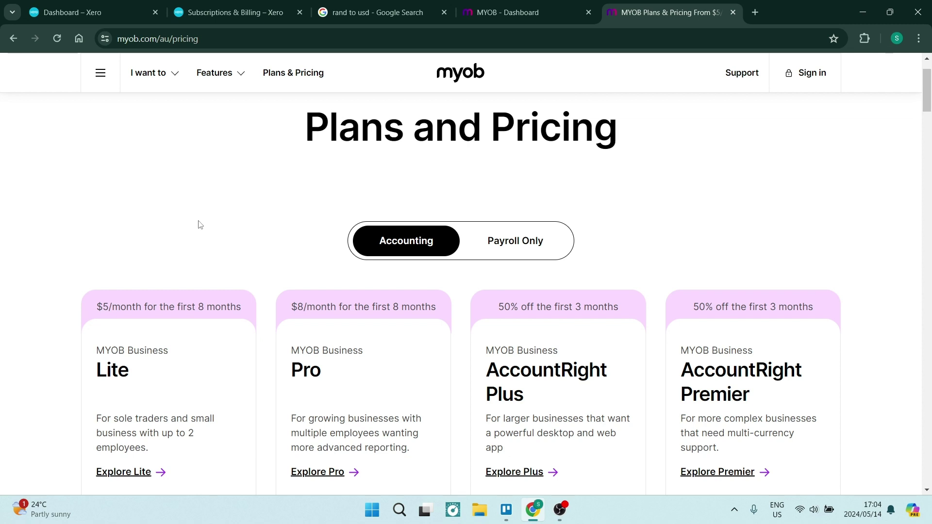
scroll(170, 197, down, 5)
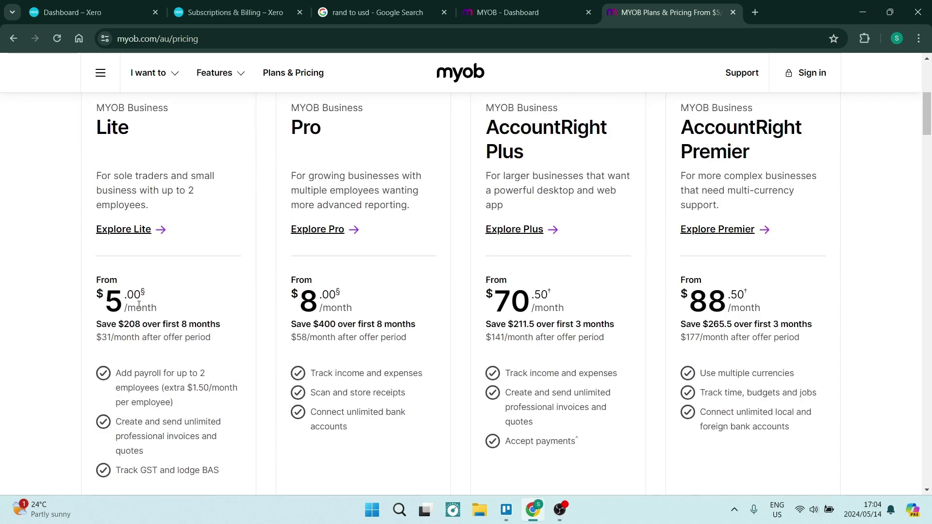
scroll(235, 245, up, 2)
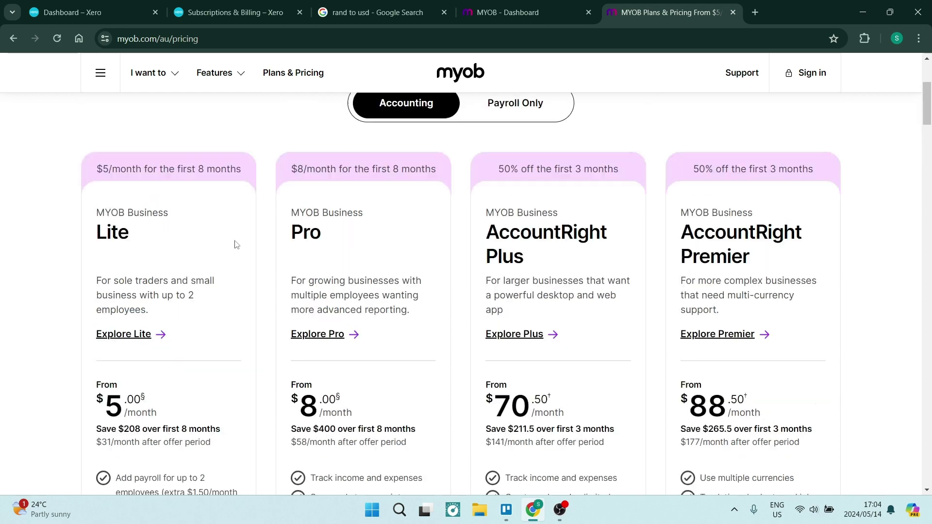
scroll(236, 245, up, 4)
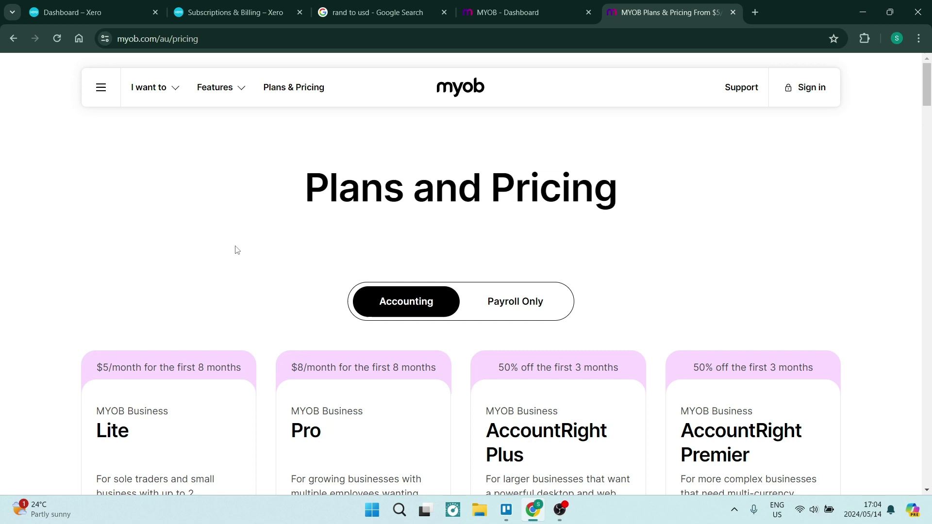
- Switch via the MYOB dashboard tab back to the Xero In EsSence dashboard
click(505, 11)
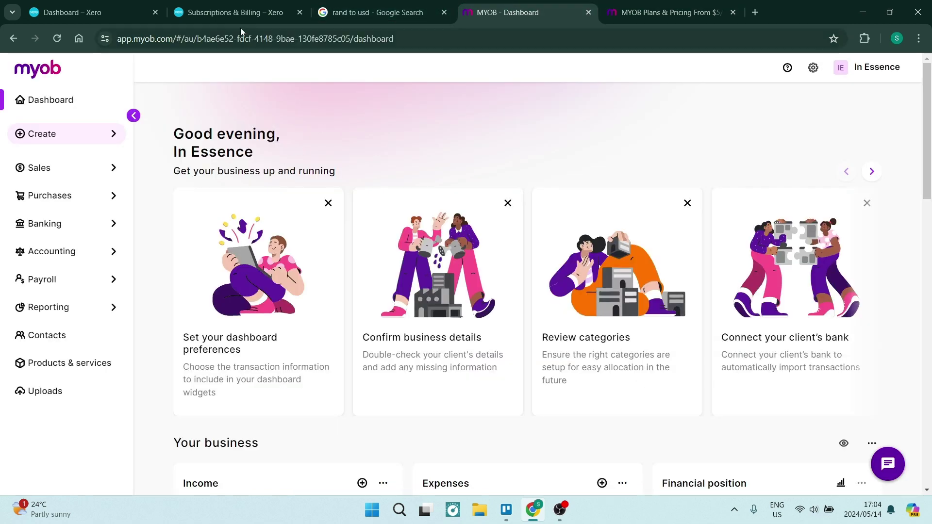
click(80, 13)
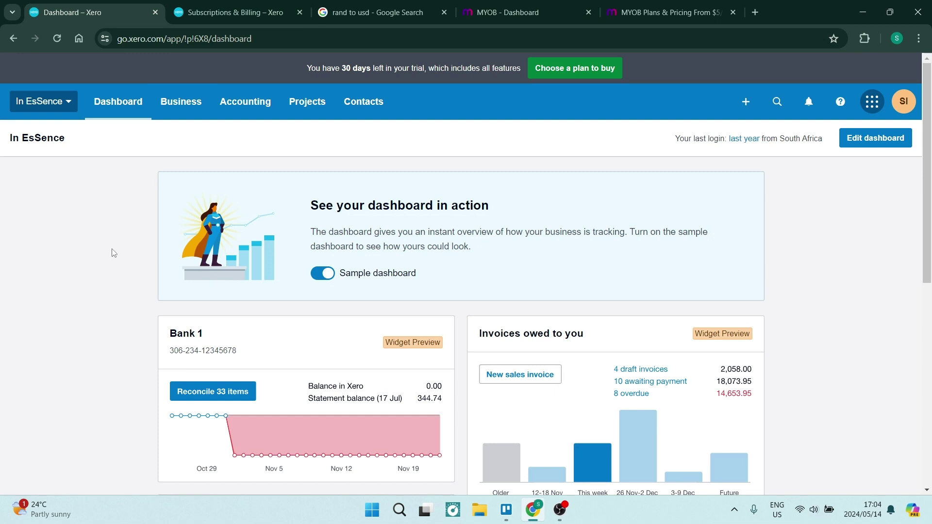